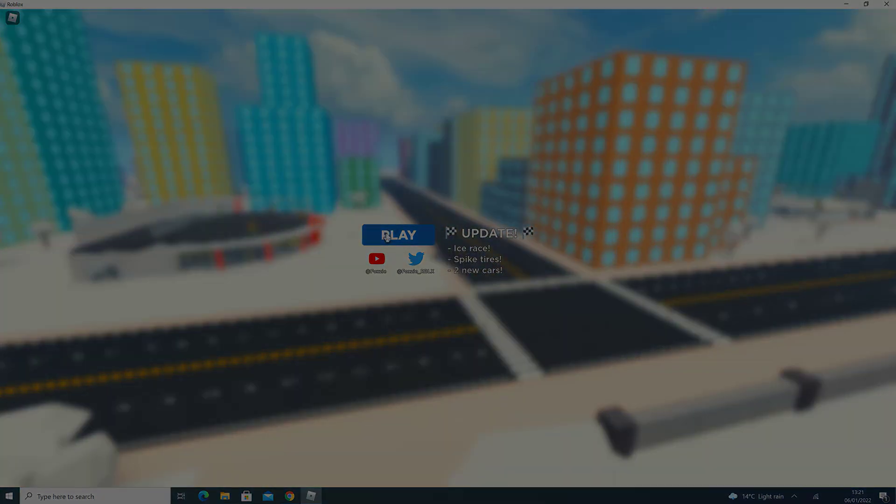
- Start the Car Dealership game and choose a dealership to visit
{"action": "left_click", "coordinate": [387, 238]}
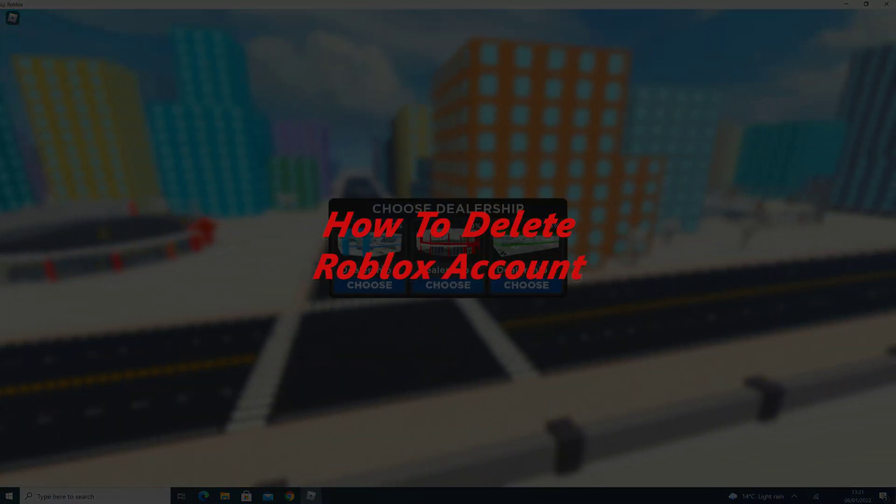
{"action": "left_click", "coordinate": [368, 285]}
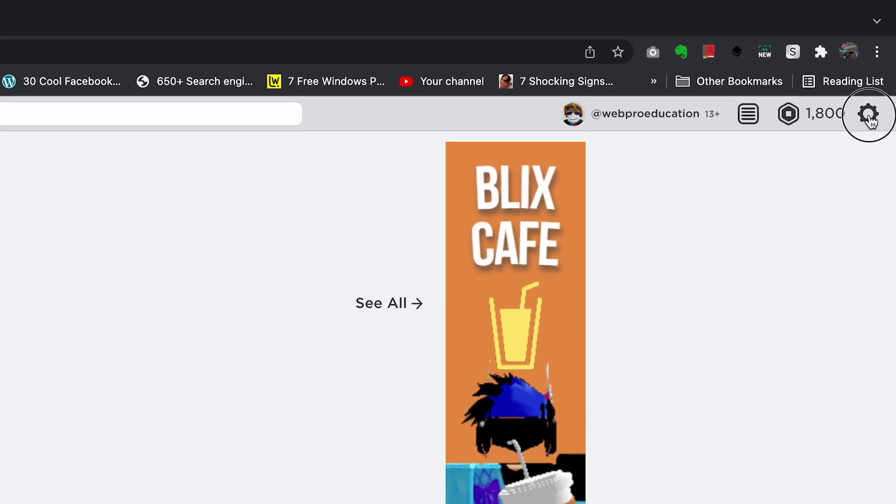
- Go from the gear menu to Help, open the Contact Us article and its support form
{"action": "left_click", "coordinate": [881, 58]}
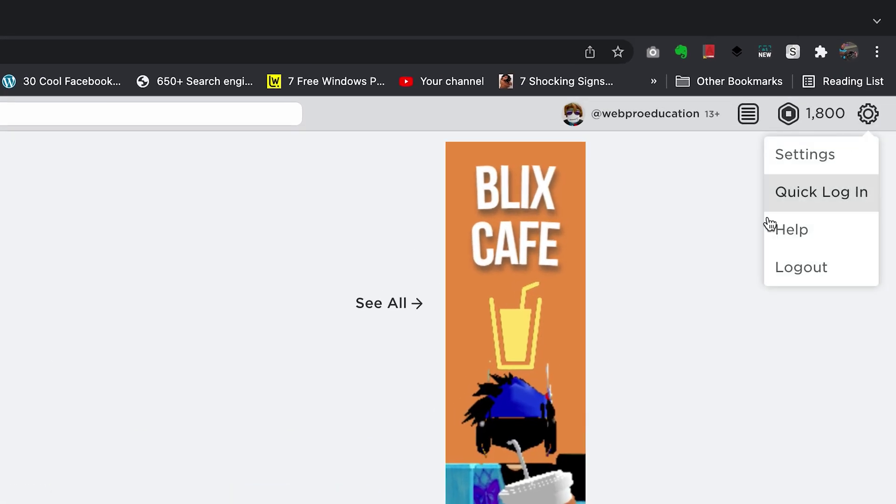
{"action": "left_click", "coordinate": [811, 240]}
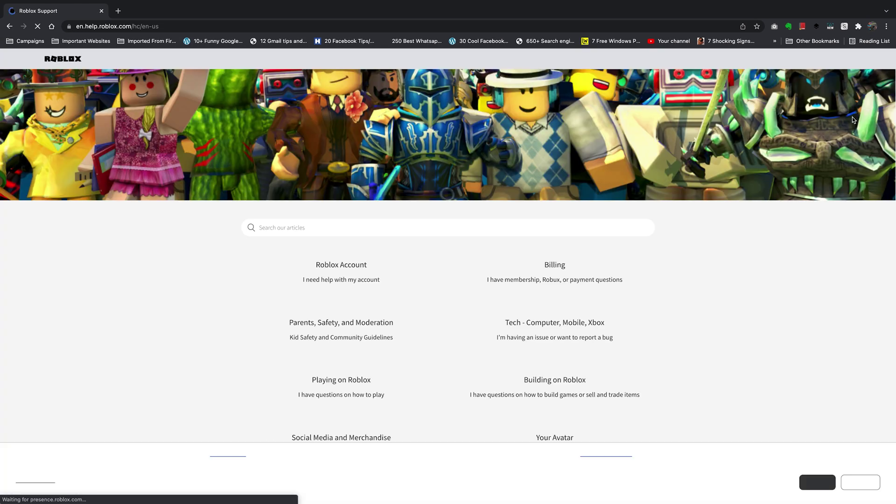
{"action": "scroll", "coordinate": [721, 267], "scroll_direction": "down", "scroll_amount": 5}
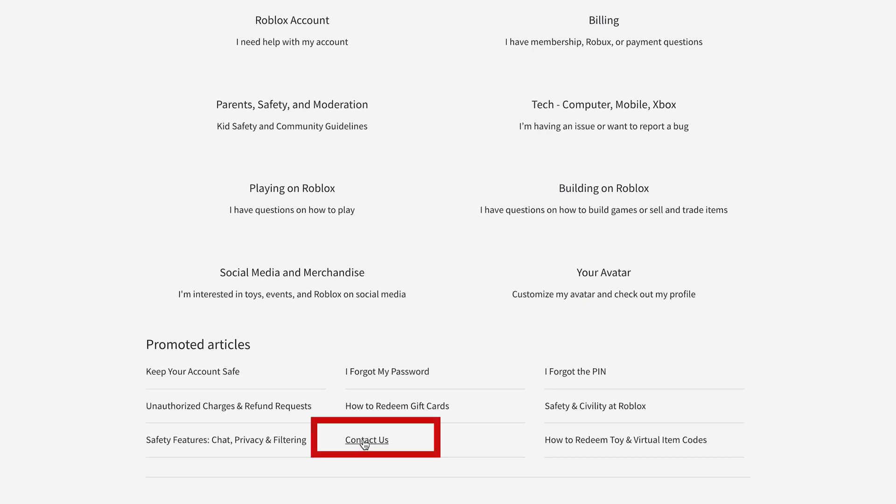
{"action": "left_click", "coordinate": [363, 439]}
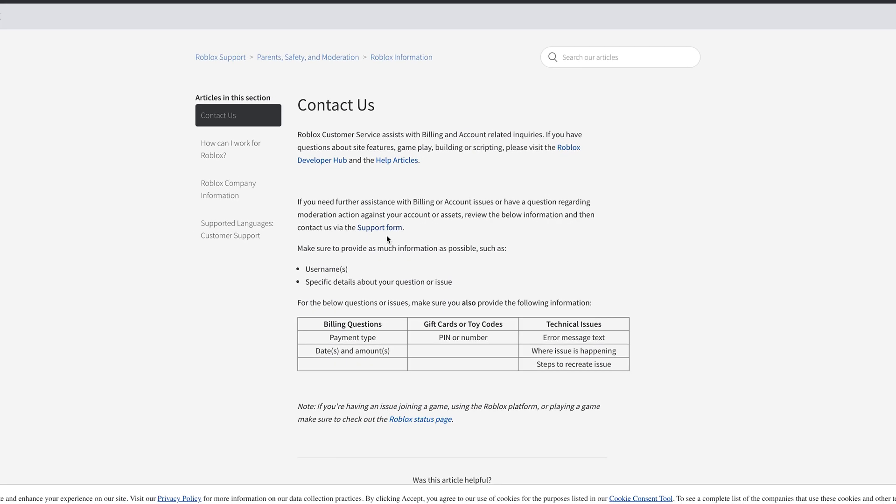
{"action": "left_click", "coordinate": [378, 228]}
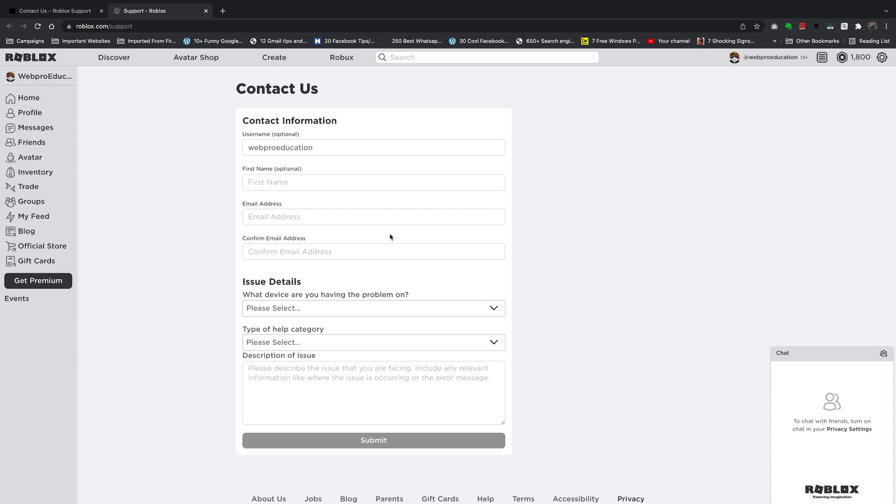
- Autofill the name and both e-mail fields from saved details, trimming the surname from First Name
{"action": "left_click", "coordinate": [302, 180]}
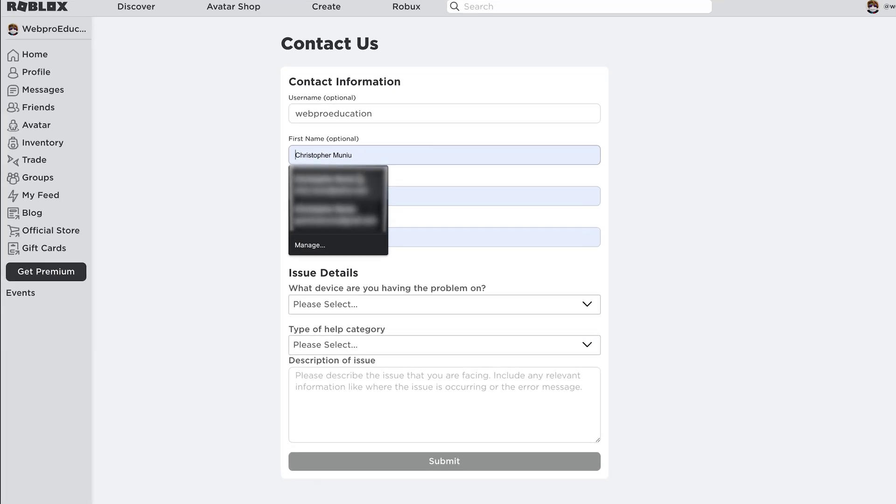
{"action": "left_click", "coordinate": [311, 202]}
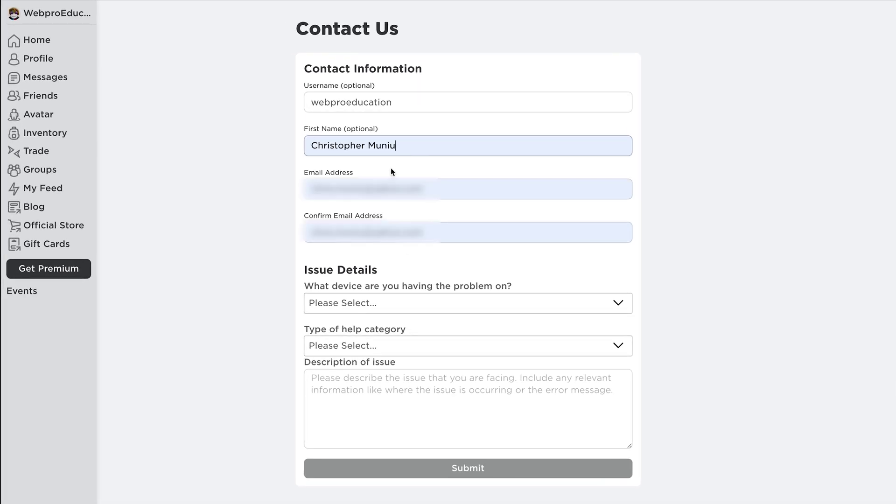
{"action": "left_click_drag", "start_coordinate": [394, 146], "coordinate": [335, 146]}
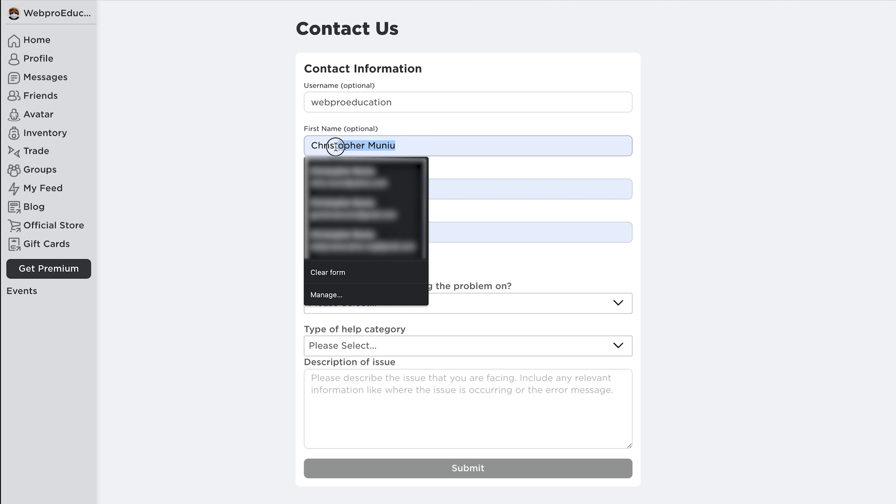
{"action": "key", "text": "BackSpace"}
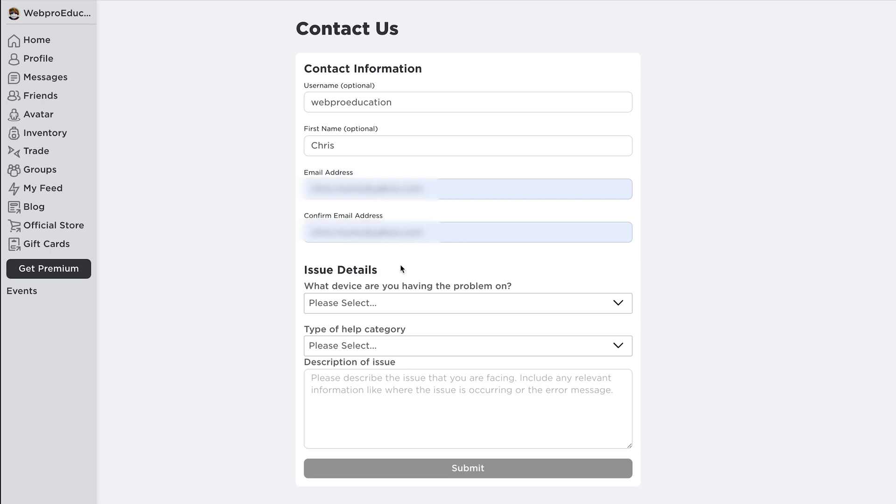
- Choose Mac, User Safety Concern > Inappropriate Experience or User Behavior, and begin the issue description
{"action": "left_click", "coordinate": [401, 304]}
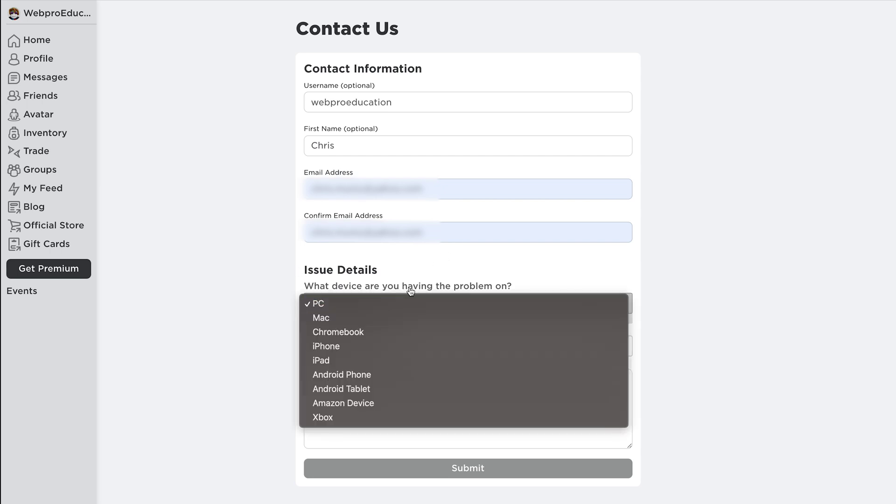
{"action": "left_click", "coordinate": [392, 317]}
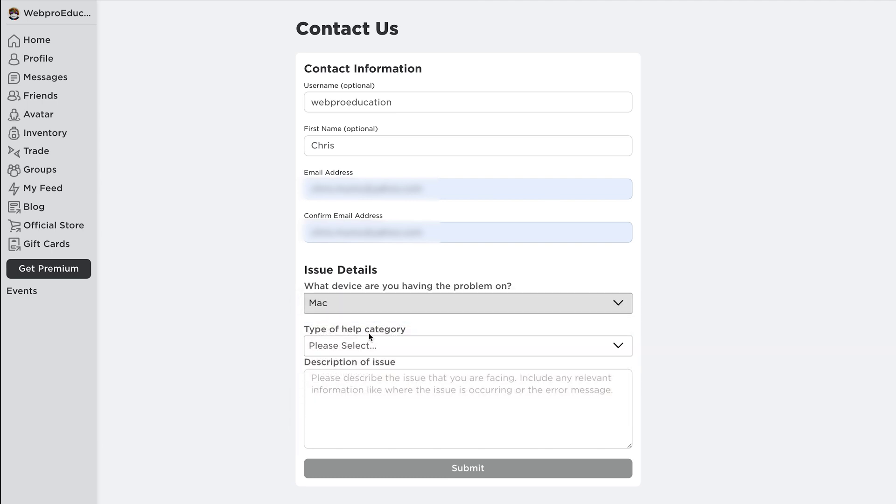
{"action": "left_click", "coordinate": [359, 344]}
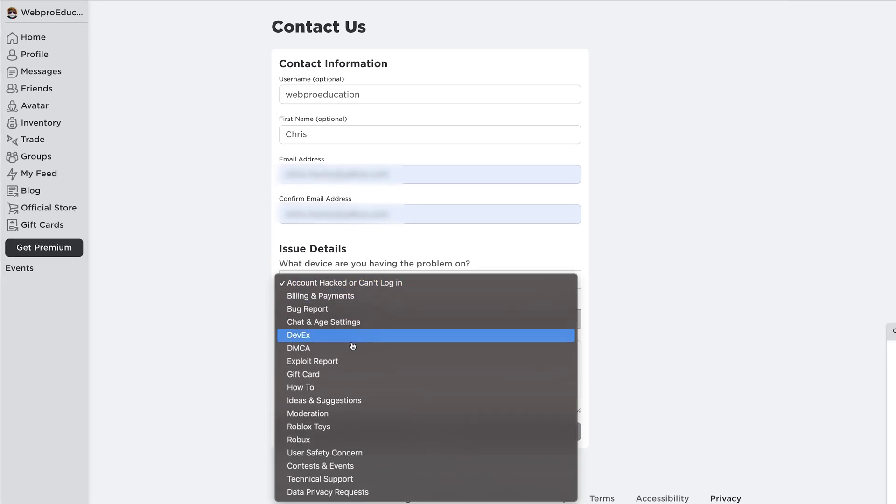
{"action": "left_click", "coordinate": [372, 455]}
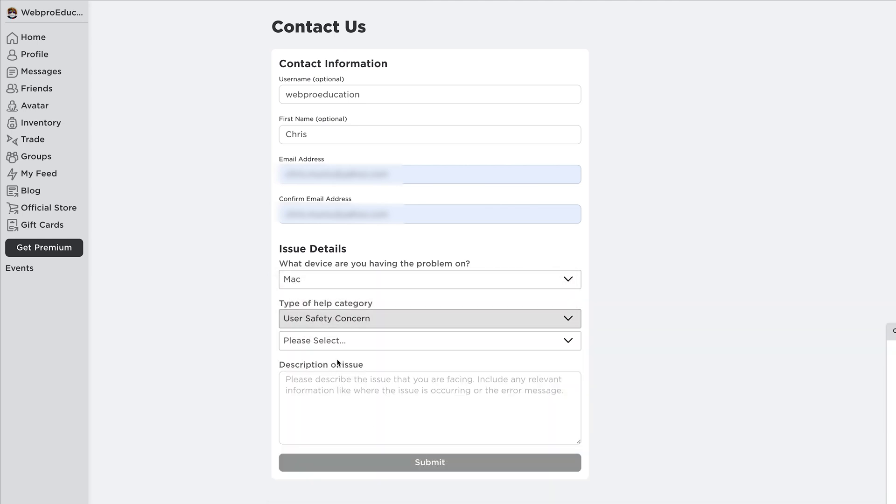
{"action": "left_click", "coordinate": [320, 342]}
{"action": "left_click", "coordinate": [322, 340]}
{"action": "left_click", "coordinate": [332, 388]}
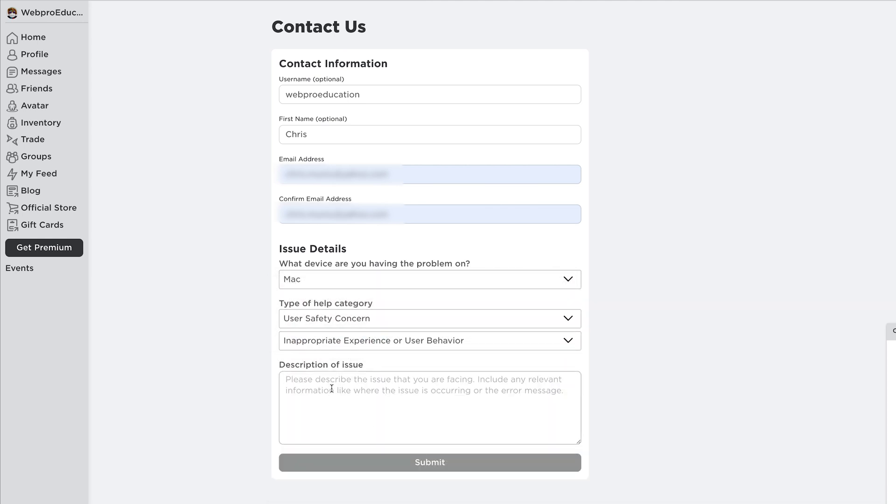
{"action": "type", "text": "I have a m"}
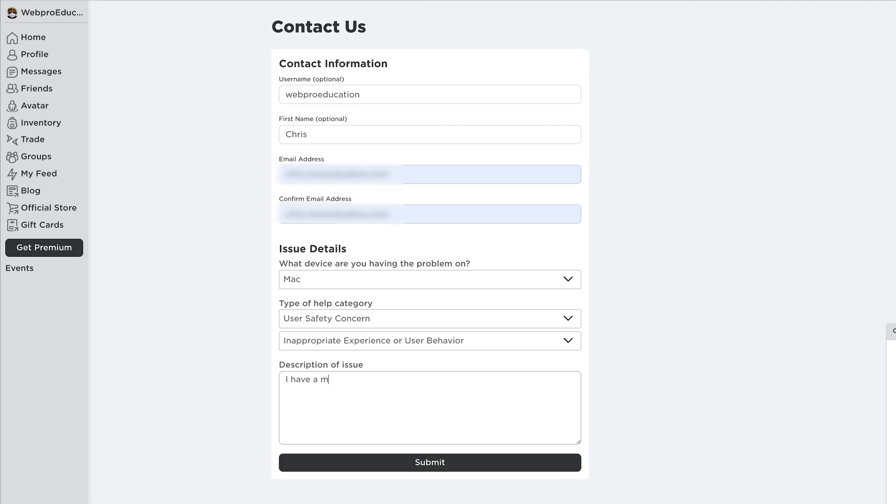
{"action": "type", "text": "inor spending too much time on Roblox and I have made the decision to have this account terminated. Please delete this account"}
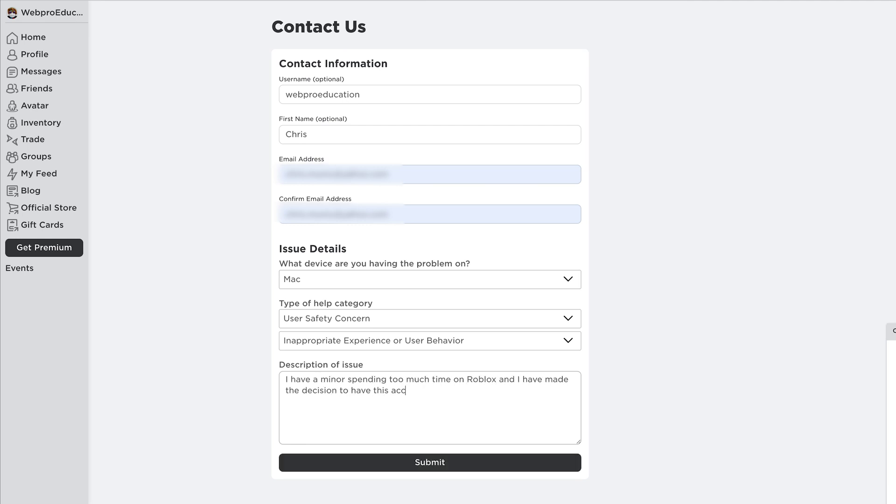
{"action": "type", "text": " for me"}
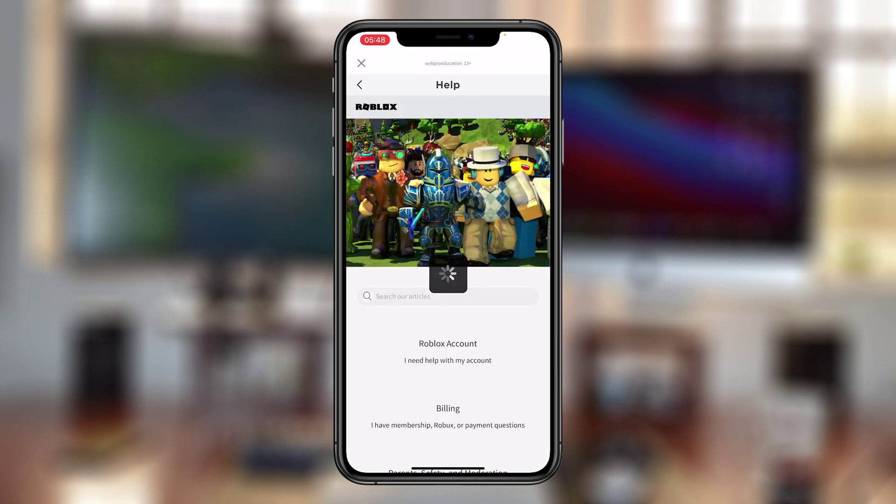
- Open the Contact Us article under Promoted articles and follow its Support form link
{"action": "scroll", "coordinate": [448, 280], "scroll_direction": "down", "scroll_amount": 15}
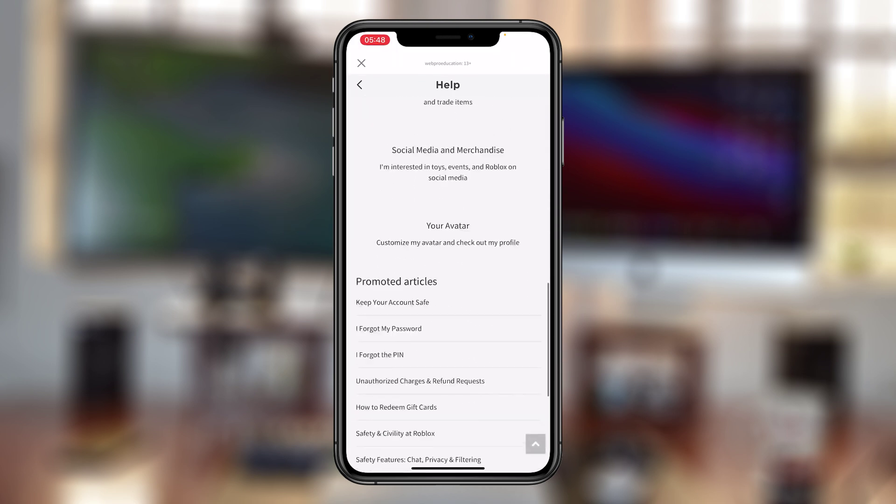
{"action": "scroll", "coordinate": [448, 280], "scroll_direction": "up", "scroll_amount": 1}
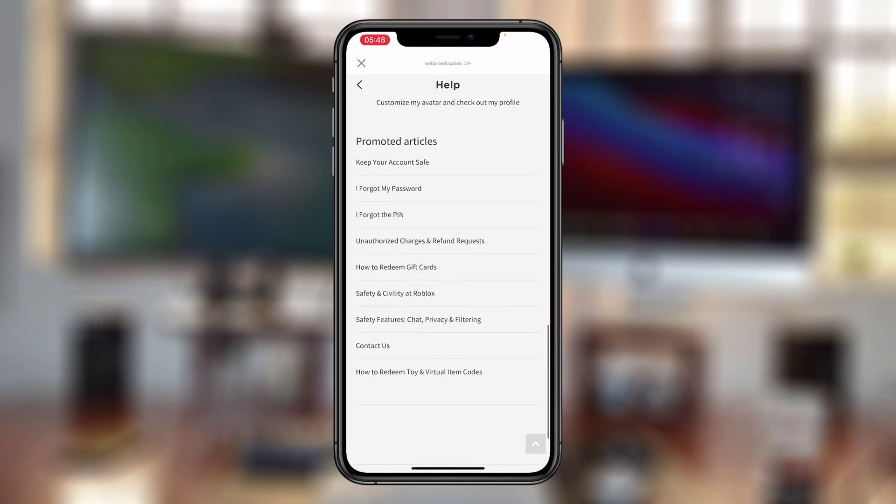
{"action": "scroll", "coordinate": [448, 280], "scroll_direction": "down", "scroll_amount": 2}
{"action": "left_click", "coordinate": [372, 292]}
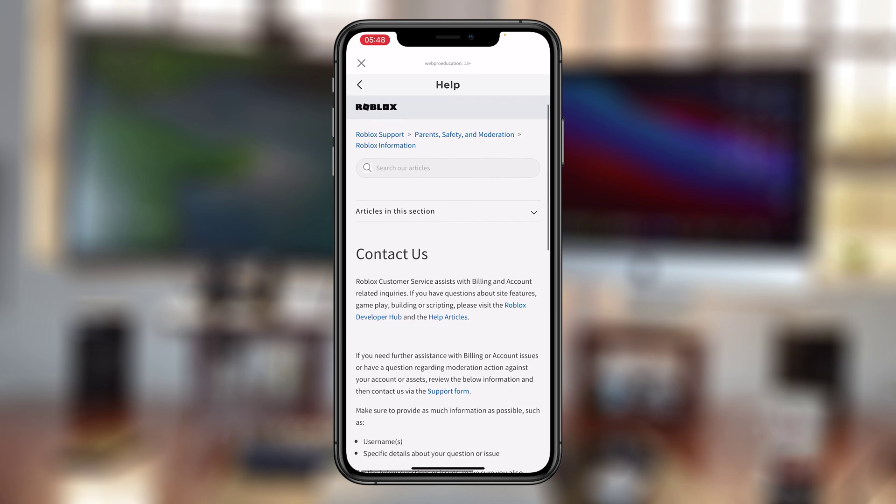
{"action": "scroll", "coordinate": [448, 280], "scroll_direction": "down", "scroll_amount": 6}
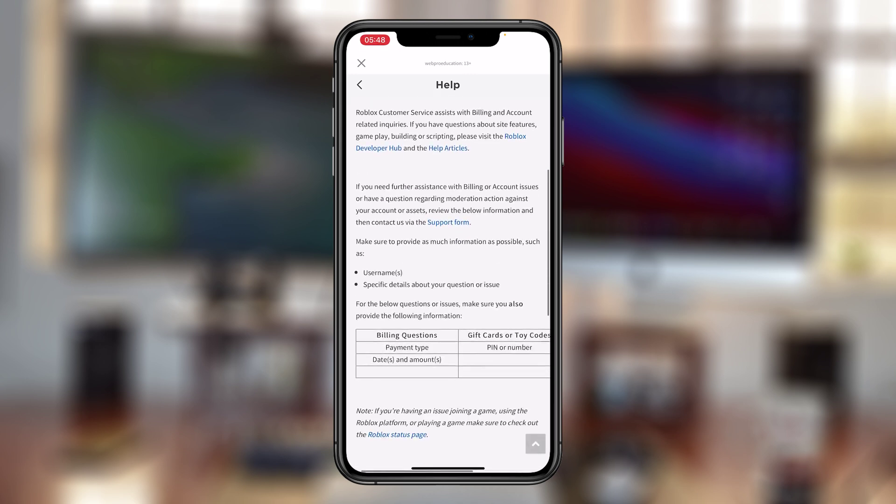
{"action": "left_click", "coordinate": [448, 222]}
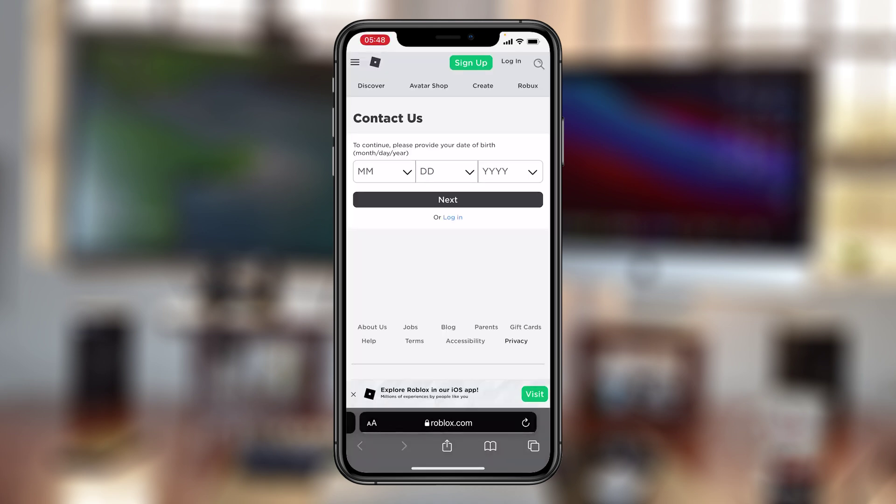
- Log in to Roblox in Safari with the saved Face ID credentials, then scroll the page
{"action": "scroll", "coordinate": [448, 238], "scroll_direction": "down", "scroll_amount": 1}
{"action": "left_click", "coordinate": [453, 195]}
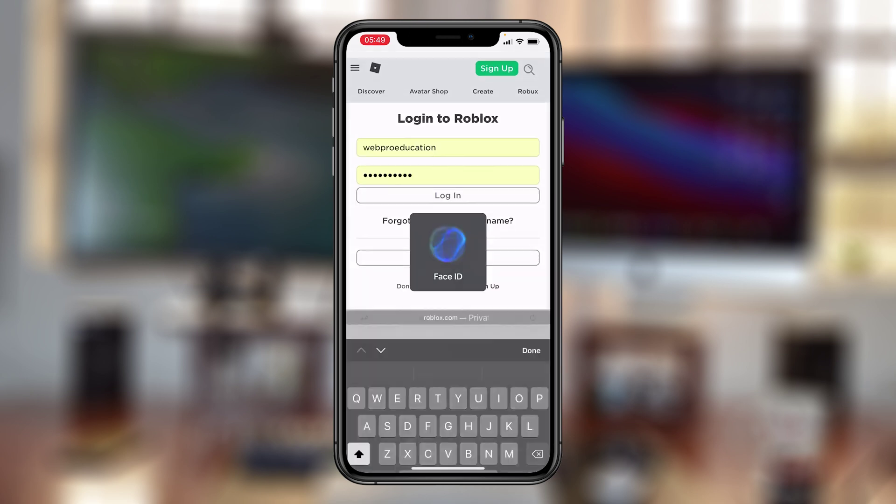
{"action": "left_click", "coordinate": [448, 190]}
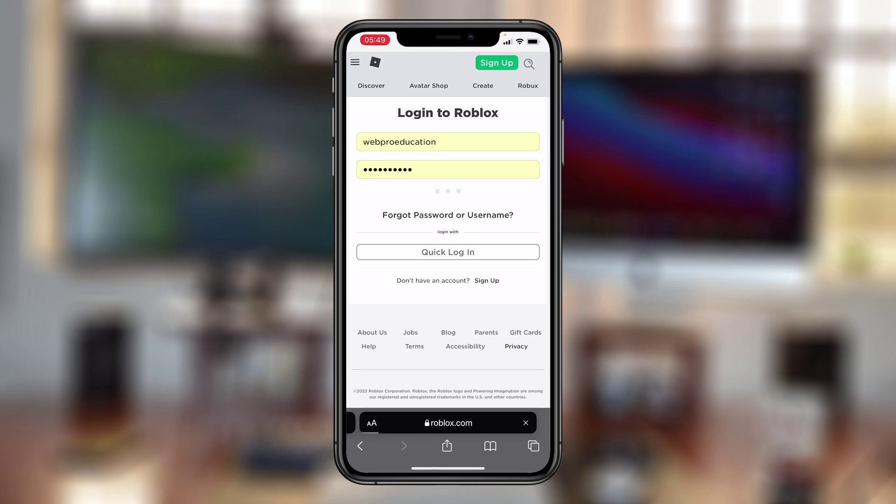
{"action": "scroll", "coordinate": [448, 252], "scroll_direction": "down", "scroll_amount": 5}
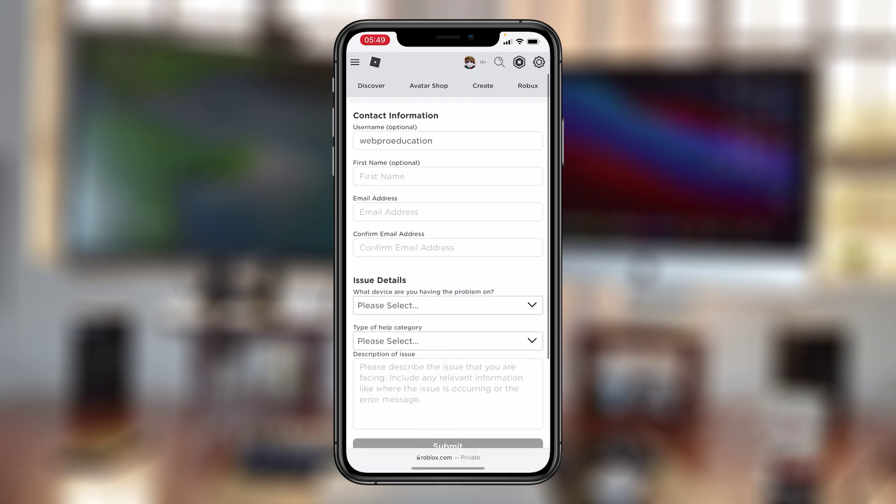
{"action": "scroll", "coordinate": [448, 252], "scroll_direction": "up", "scroll_amount": 5}
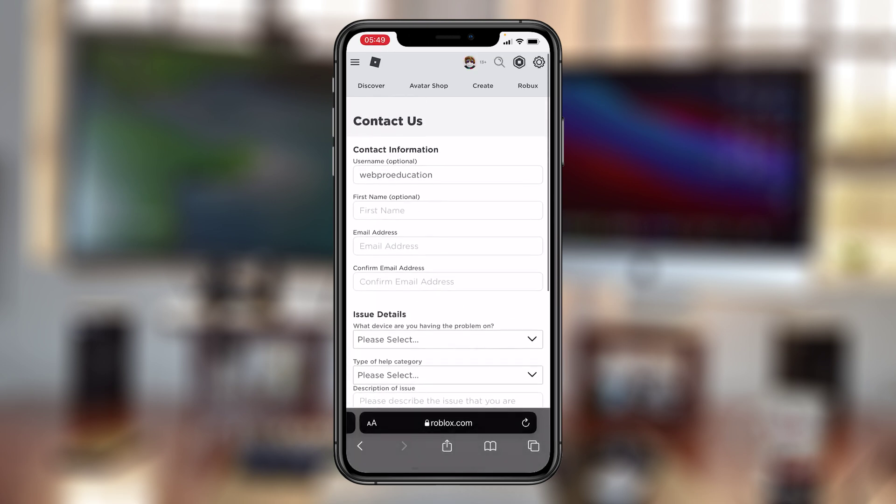
{"action": "scroll", "coordinate": [448, 252], "scroll_direction": "down", "scroll_amount": 5}
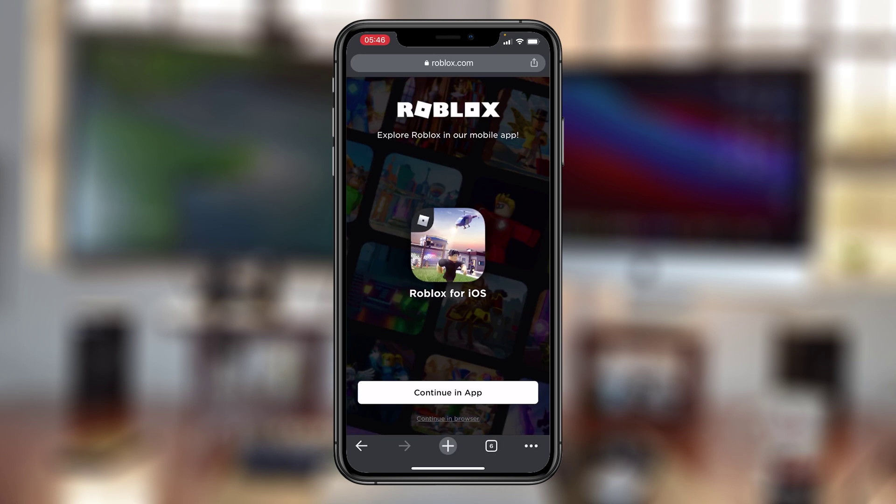
- Append /support to roblox.com in Safari's address bar and load it, then return home
{"action": "left_click", "coordinate": [448, 63]}
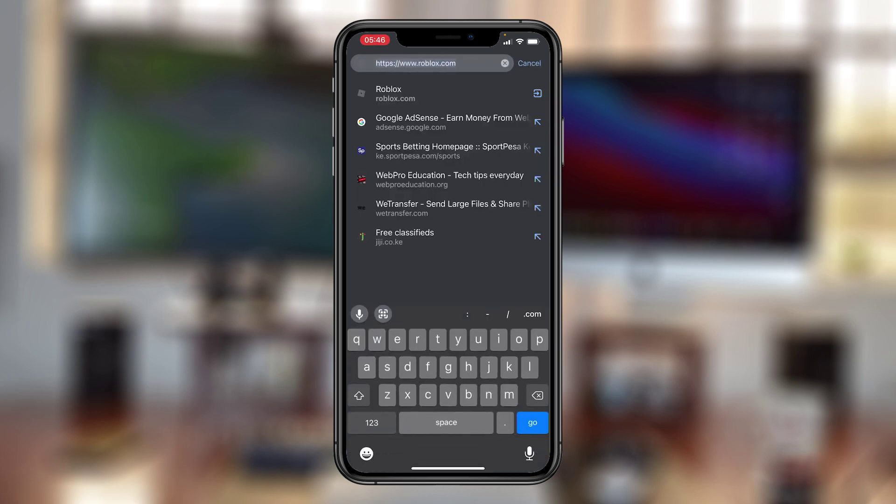
{"action": "left_click", "coordinate": [455, 63]}
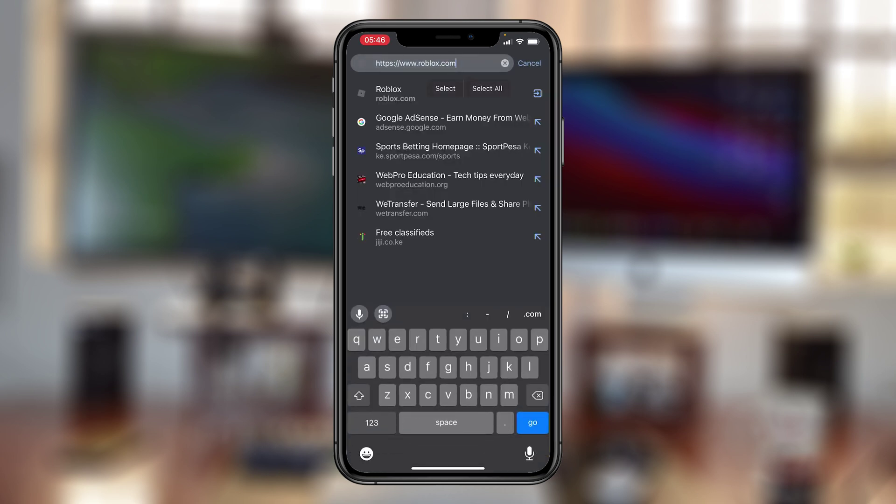
{"action": "left_click", "coordinate": [371, 422]}
{"action": "type", "text": "/s"}
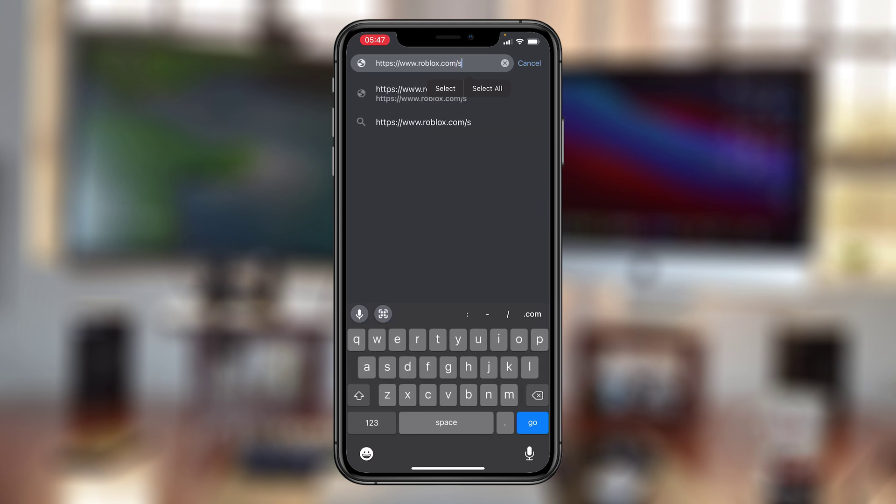
{"action": "type", "text": "upport"}
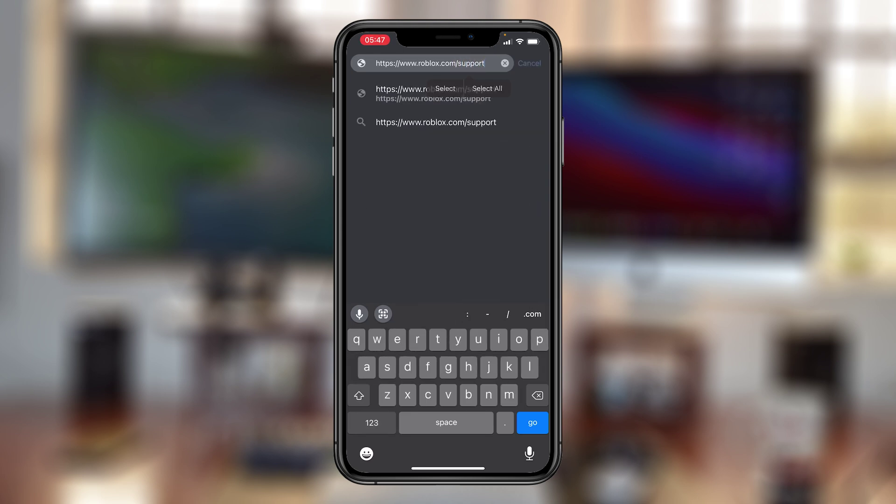
{"action": "key", "text": "Return"}
{"action": "left_click_drag", "start_coordinate": [448, 468], "coordinate": [448, 327]}
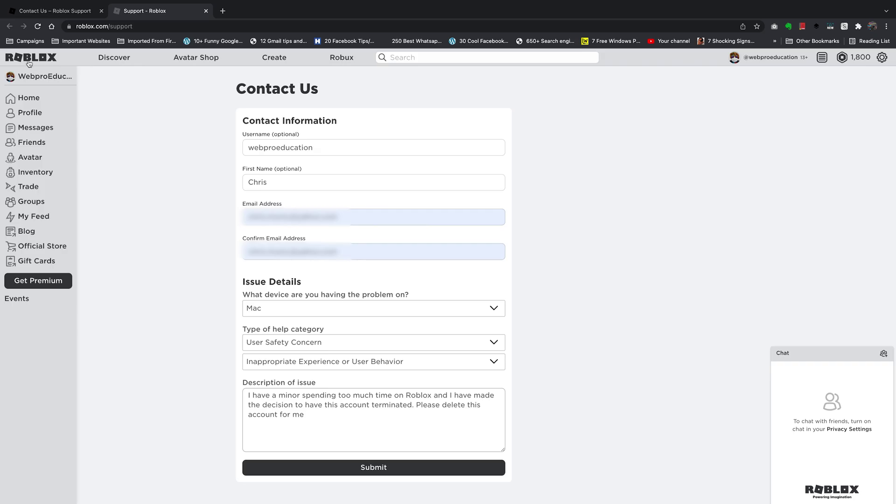
- Click the Roblox logo to load roblox.com/home
{"action": "left_click", "coordinate": [29, 63]}
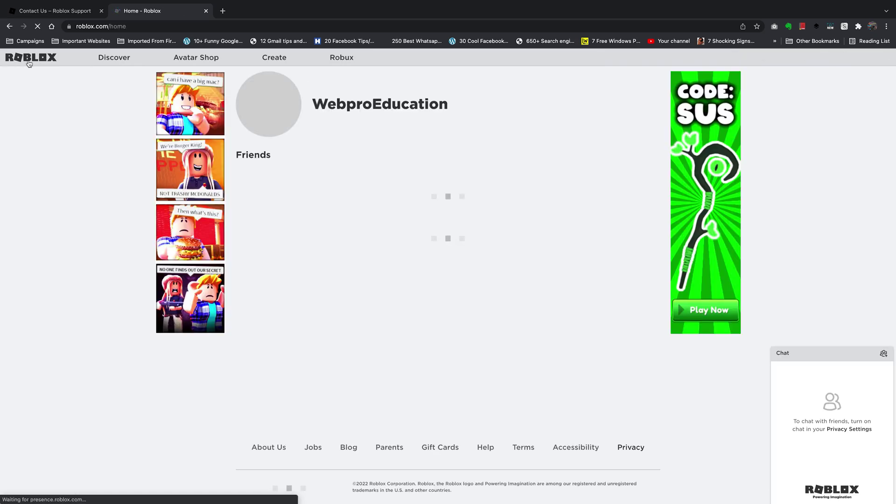